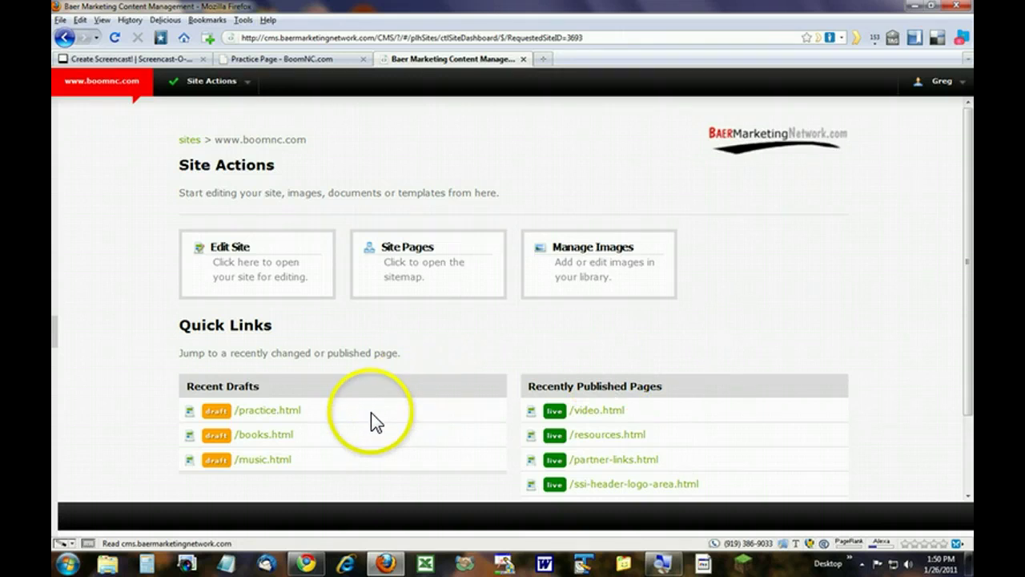
Open the draft page /practice.html for editing and find the BOOM! cover image in its article
left_click(258, 411)
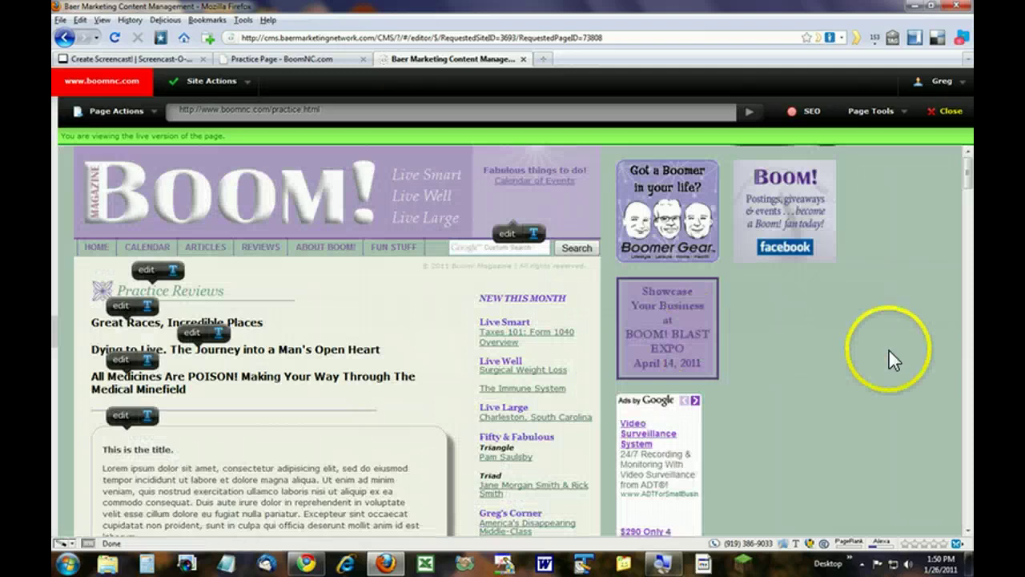
scroll(888, 349, "down", 3)
scroll(875, 362, "down", 2)
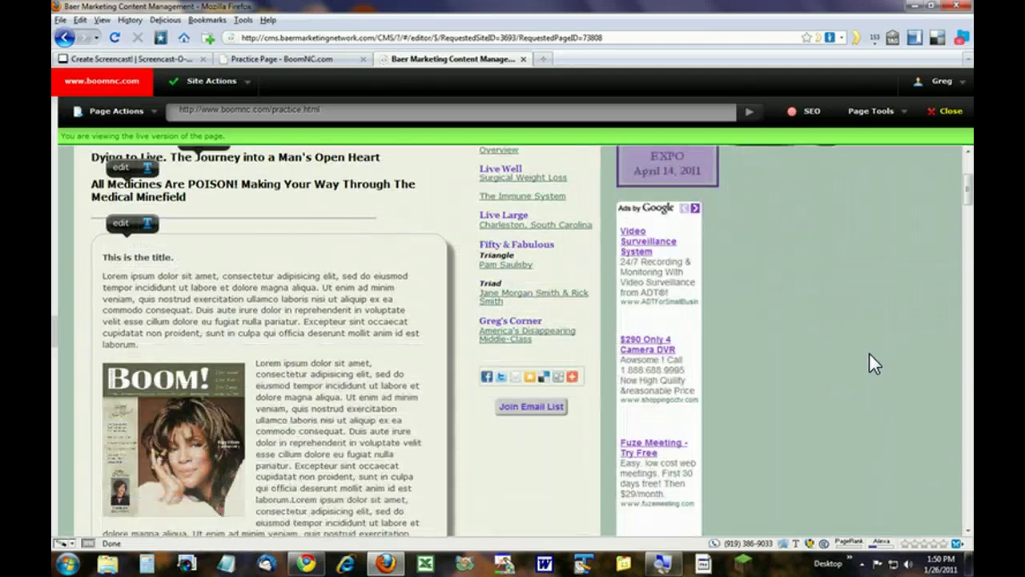
scroll(874, 362, "down", 1)
scroll(869, 351, "down", 1)
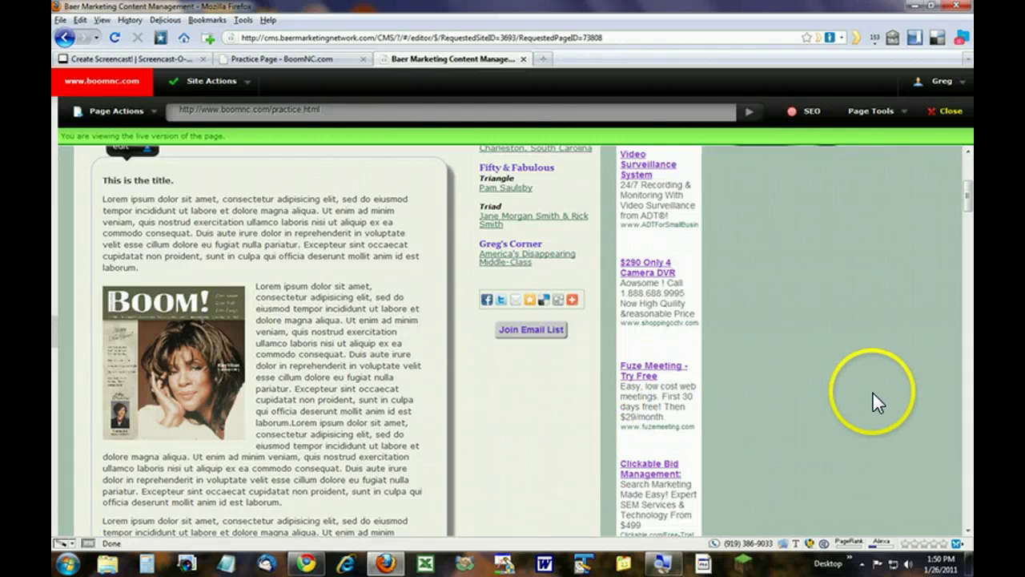
scroll(873, 392, "down", 1)
scroll(489, 393, "up", 3)
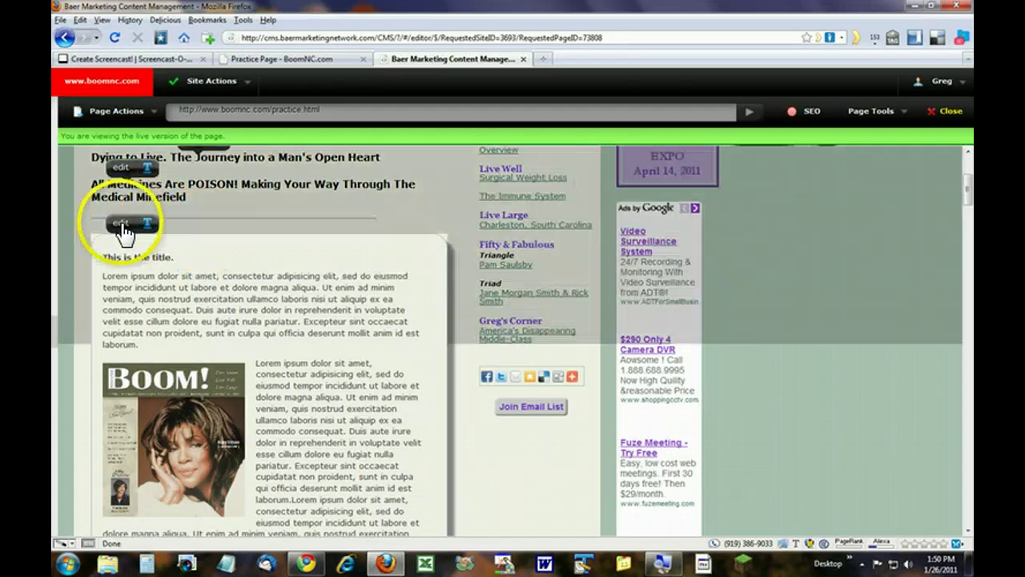
scroll(399, 383, "down", 2)
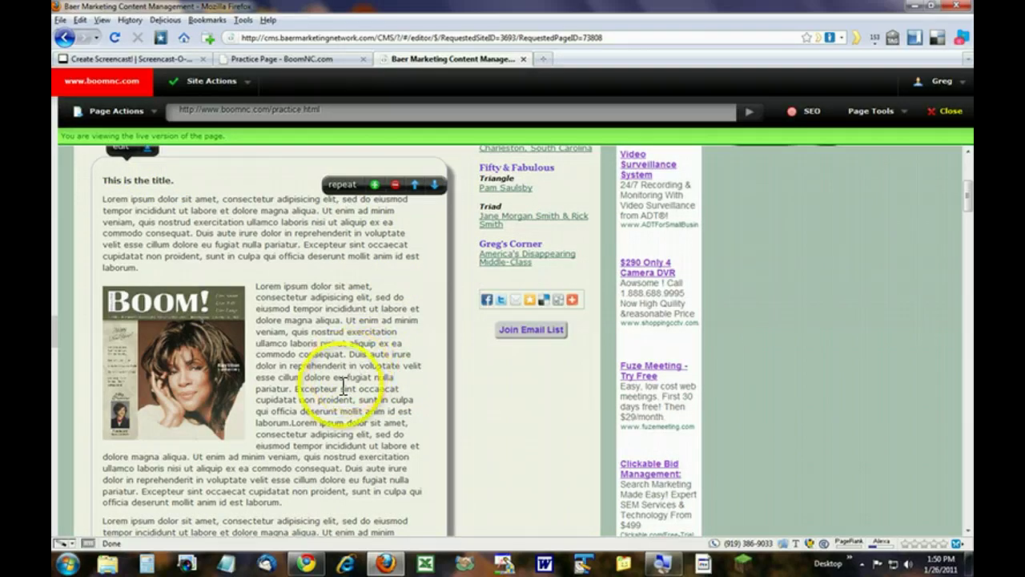
scroll(344, 390, "down", 2)
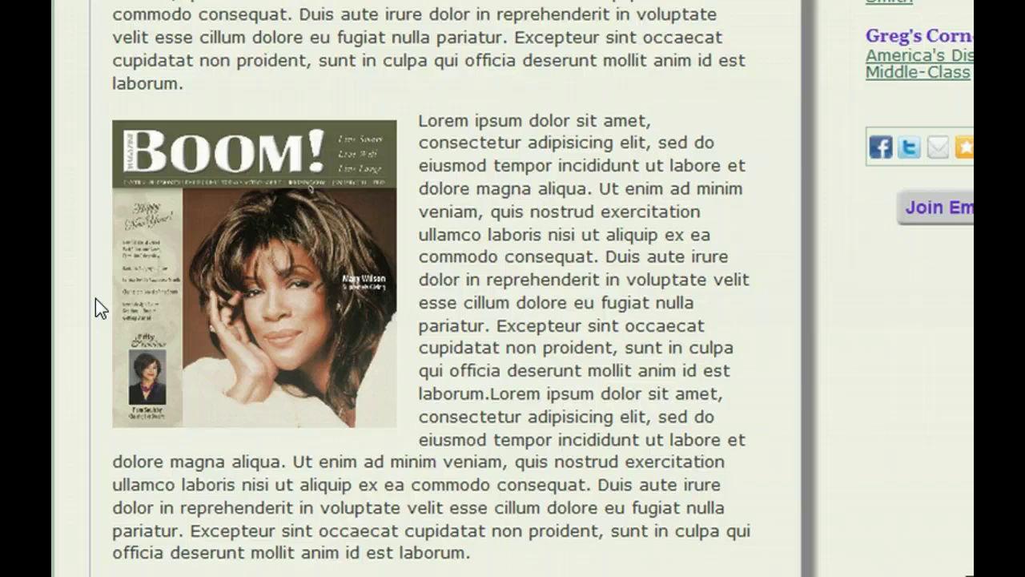
Choose red-movie-poster.jpg from the image library to replace the BOOM! cover image in the article
left_click(165, 294)
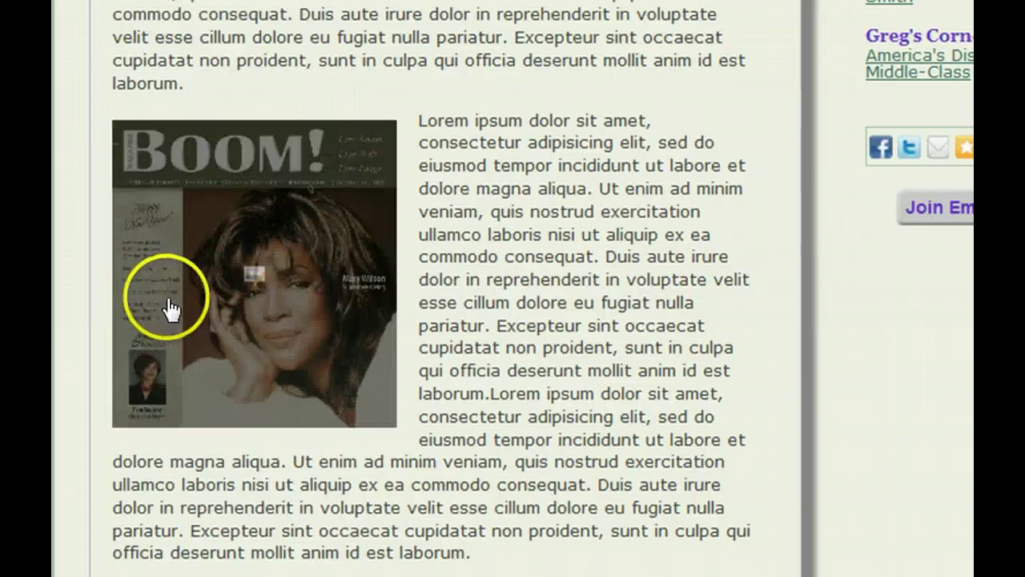
left_click(173, 295)
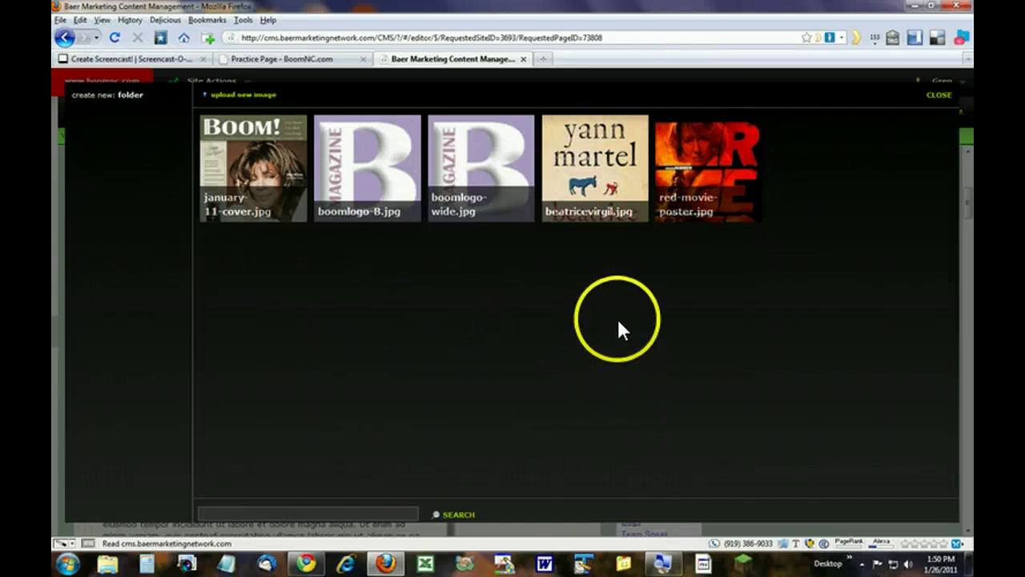
left_click(708, 189)
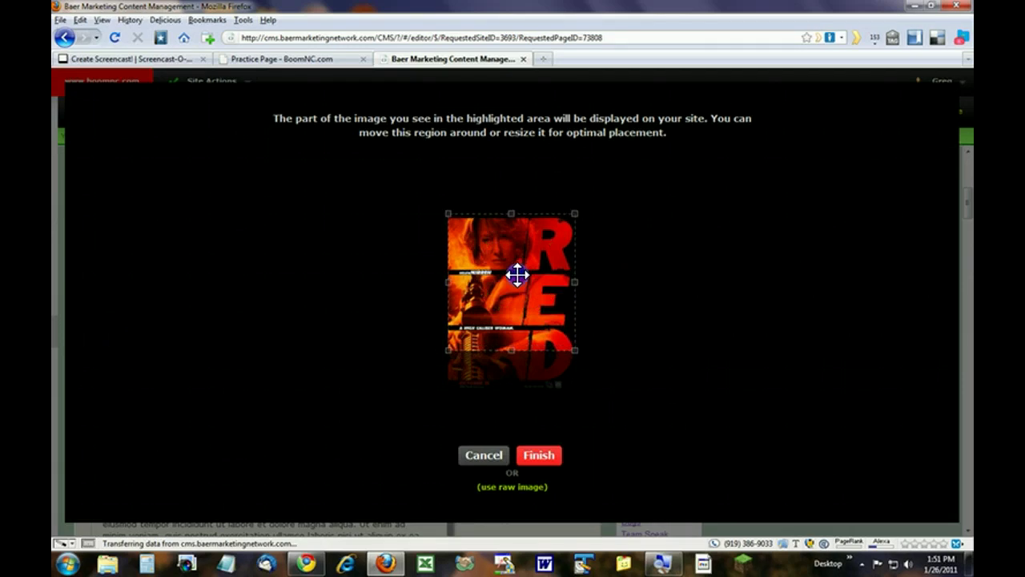
Crop the poster to its upper-left part, cutting off the right edge and lower third, and place it on the page
mouse_move(517, 274)
left_mouse_down()
mouse_move(518, 293)
mouse_move(514, 278)
left_mouse_up()
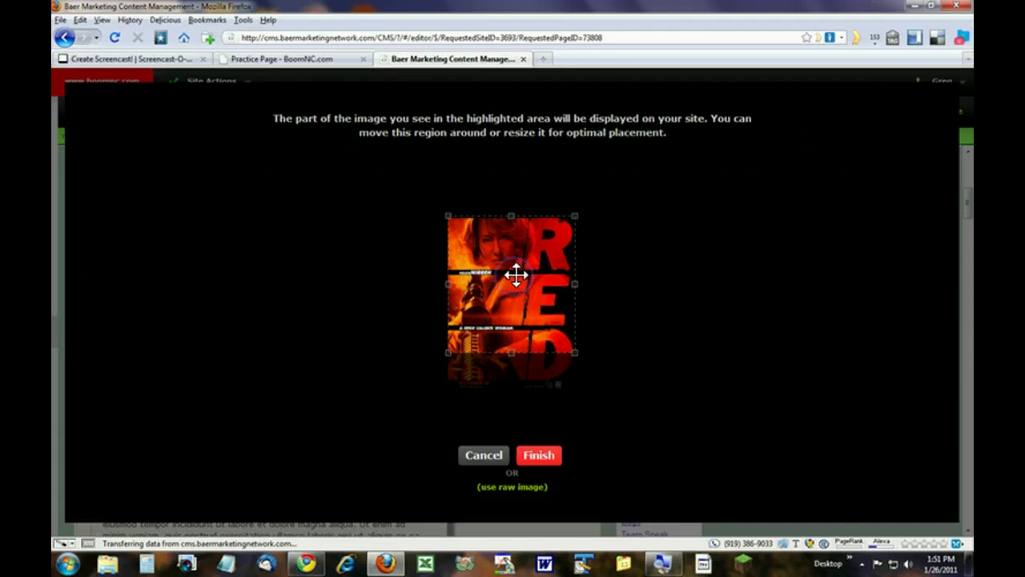
left_click(625, 288)
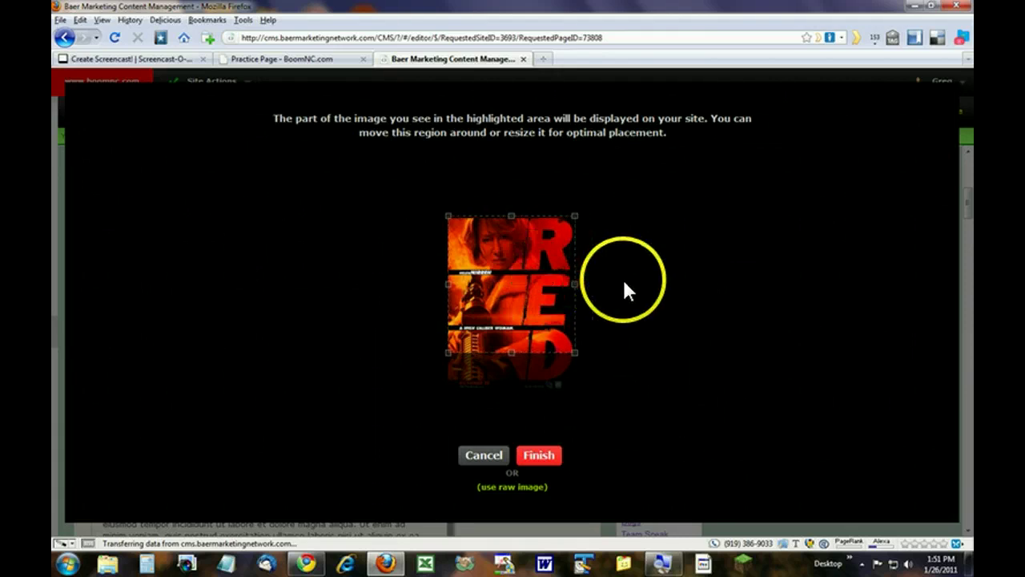
left_click(517, 277)
left_click_drag(509, 277, 508, 253)
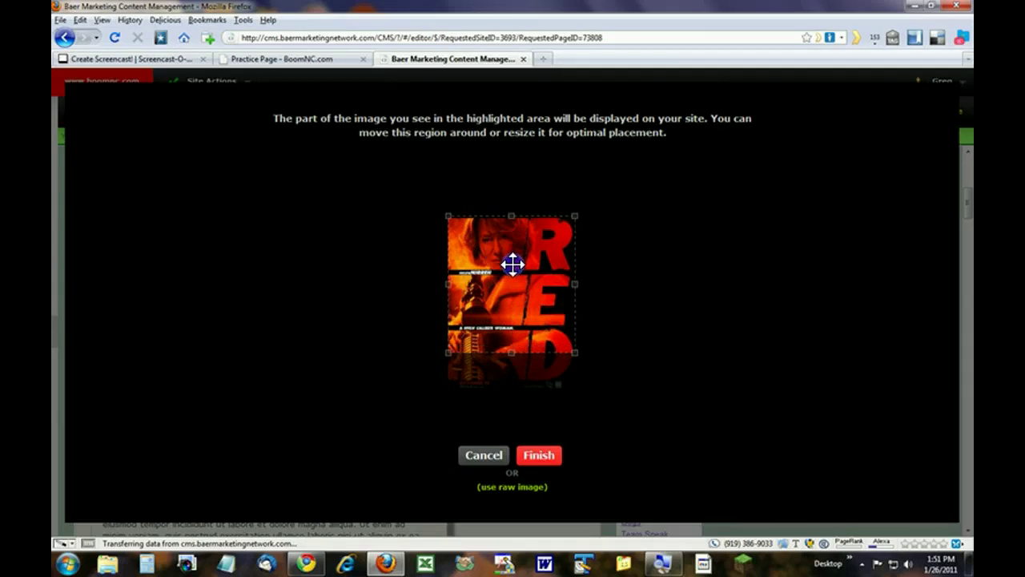
left_click_drag(512, 268, 513, 269)
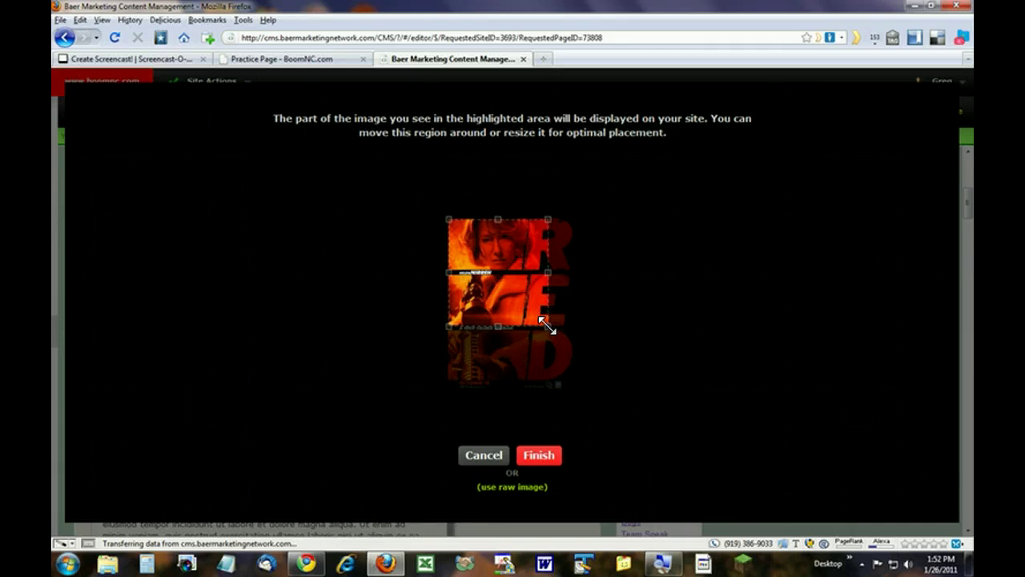
left_click_drag(543, 321, 511, 323)
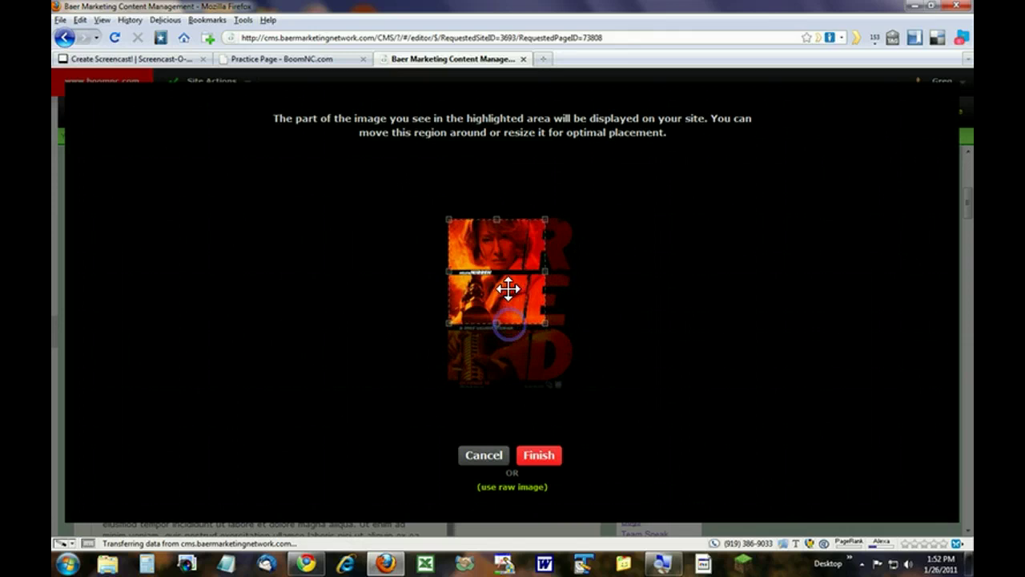
mouse_move(496, 272)
left_mouse_down()
mouse_move(513, 294)
mouse_move(515, 341)
mouse_move(534, 342)
mouse_move(502, 293)
mouse_move(505, 268)
left_mouse_up()
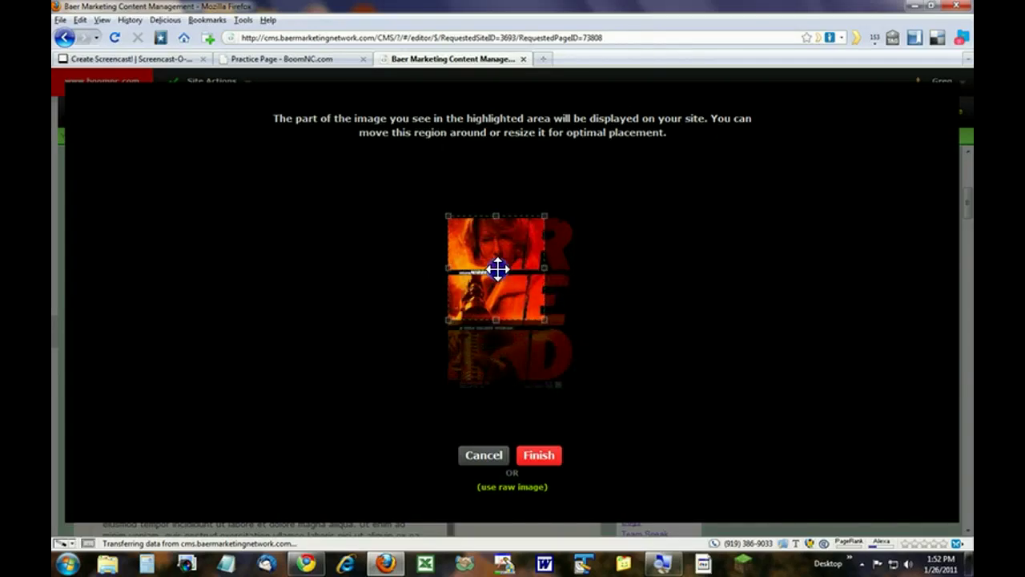
left_click_drag(491, 321, 496, 327)
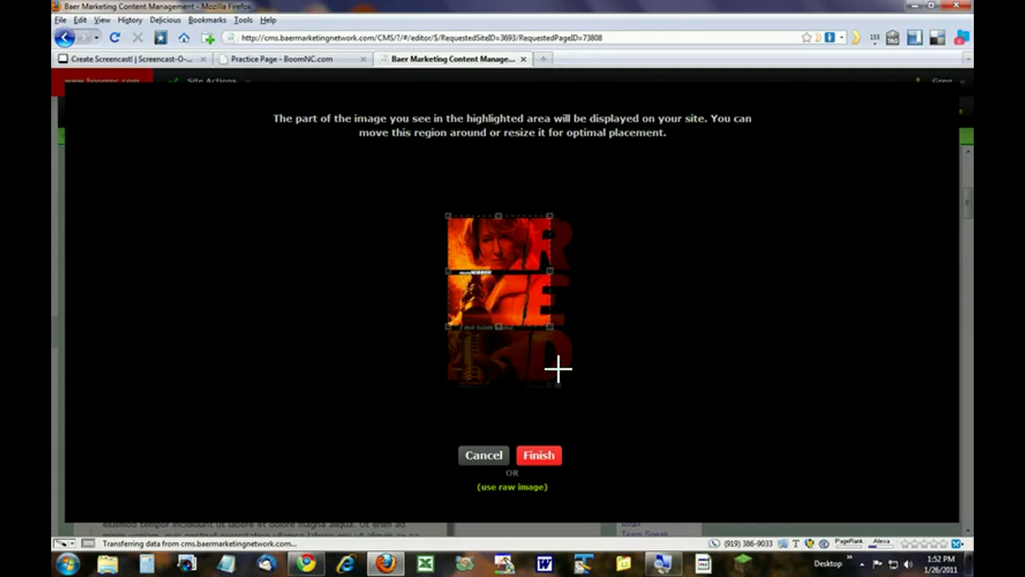
left_click(539, 455)
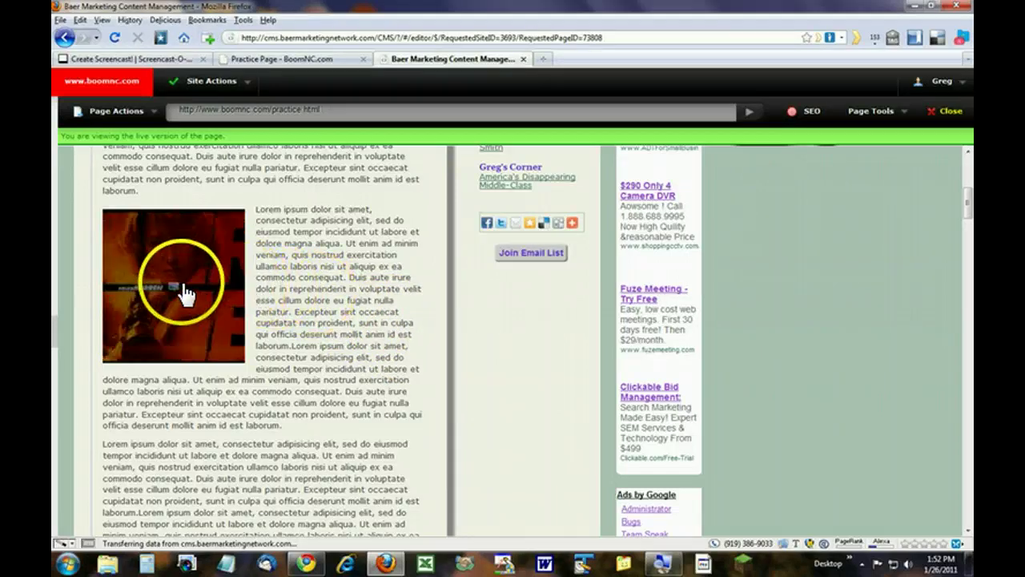
Replace the cropped article image with red-movie-poster.jpg again, using the raw image instead of a crop
left_click(172, 288)
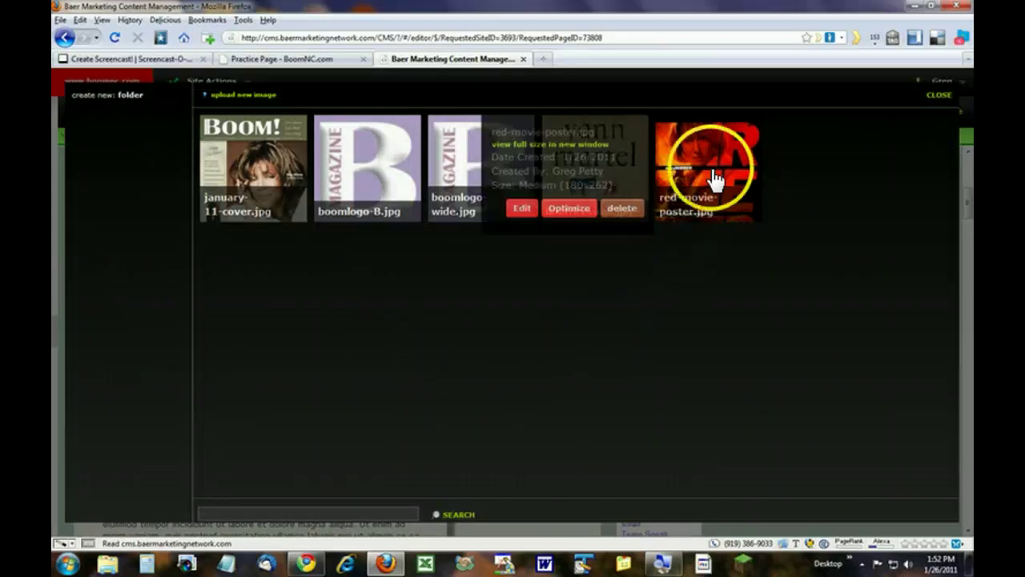
left_click(715, 178)
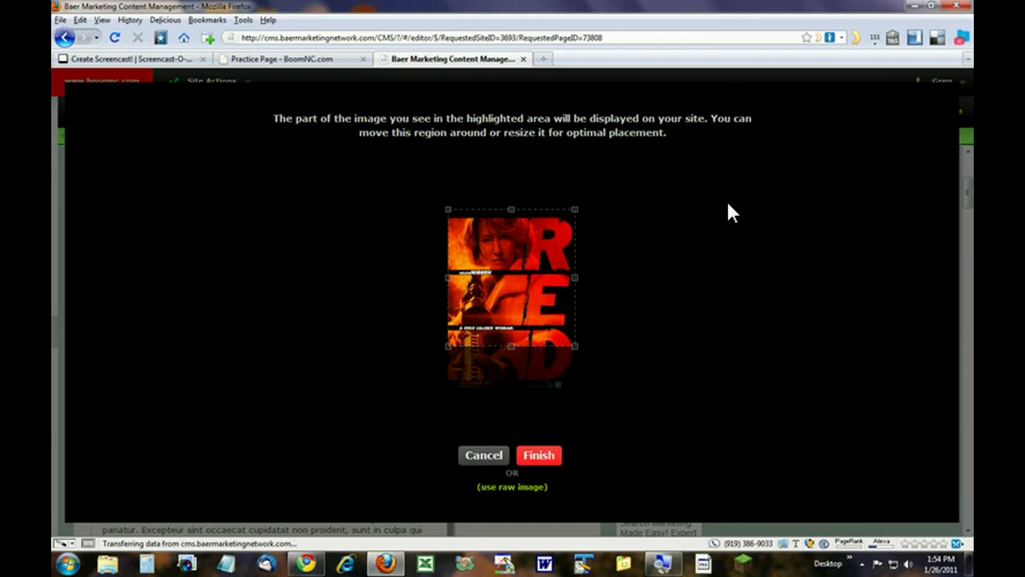
left_click(519, 490)
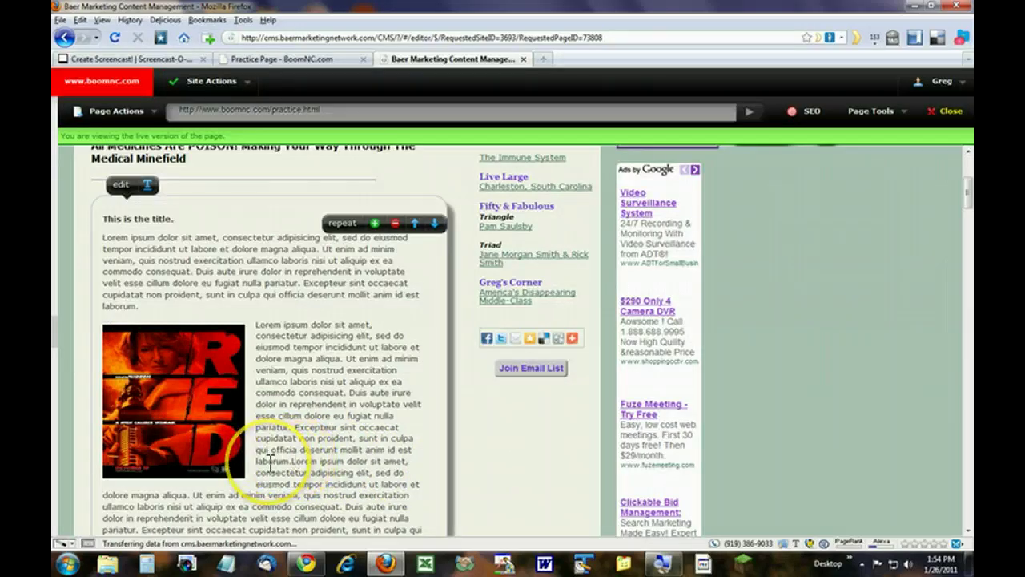
Open the article's HTML content for editing and bring up the image settings of the RED poster
left_click(120, 187)
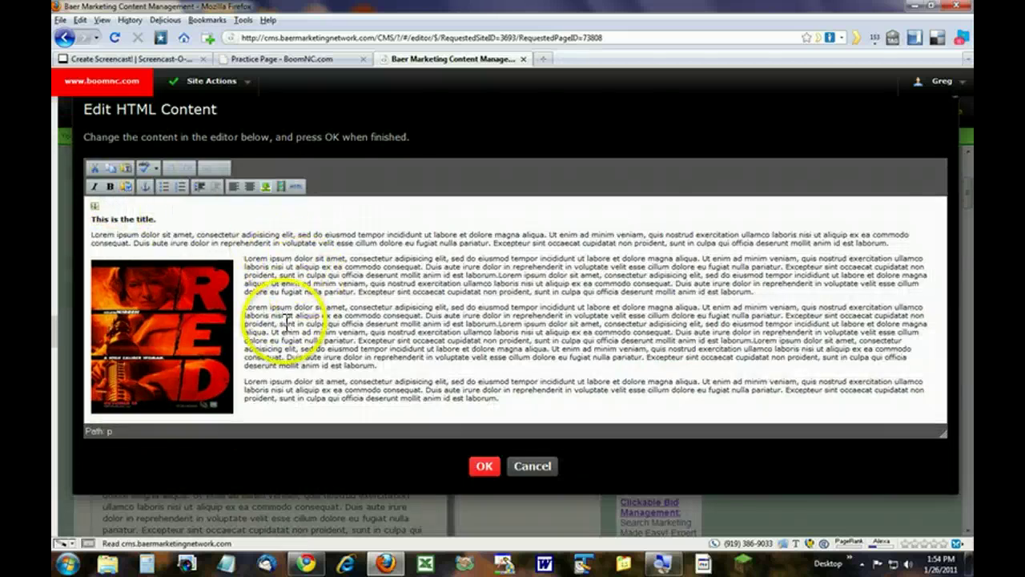
left_click(153, 331)
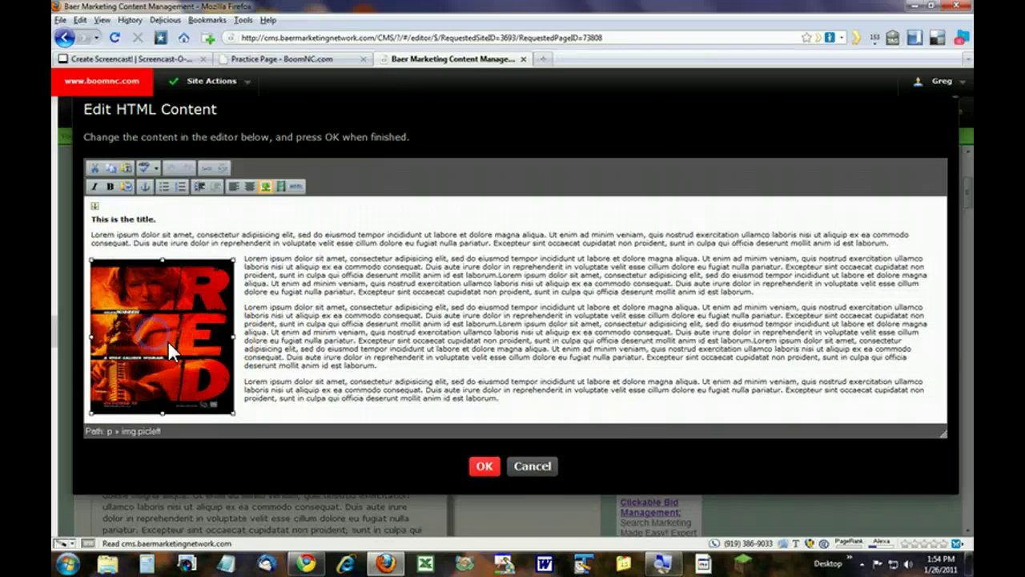
mouse_move(167, 340)
left_mouse_down()
mouse_move(175, 333)
mouse_move(137, 272)
mouse_move(76, 248)
mouse_move(215, 258)
mouse_move(255, 353)
mouse_move(185, 378)
mouse_move(174, 353)
left_mouse_up()
left_click_drag(173, 352, 265, 191)
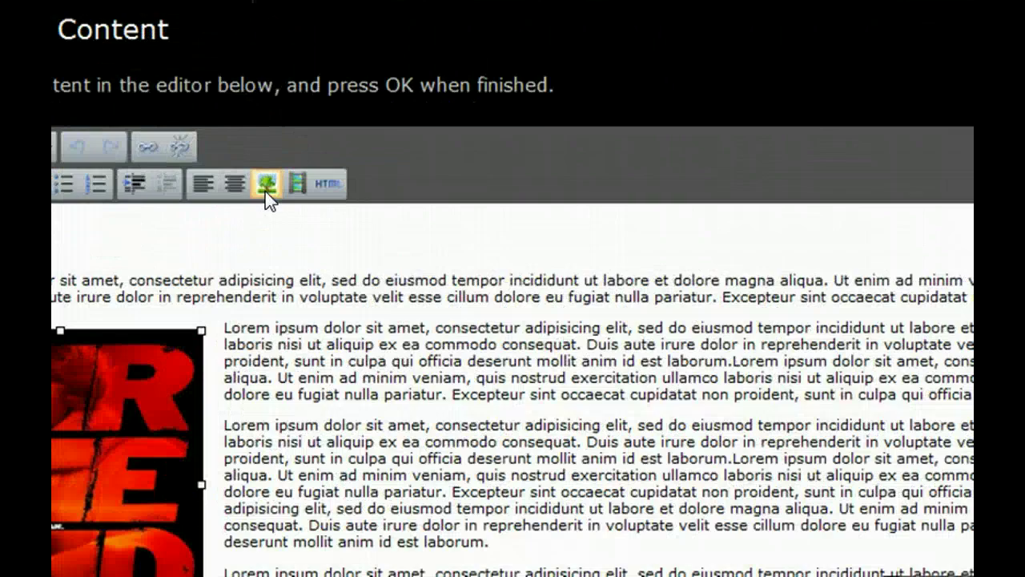
left_click(265, 189)
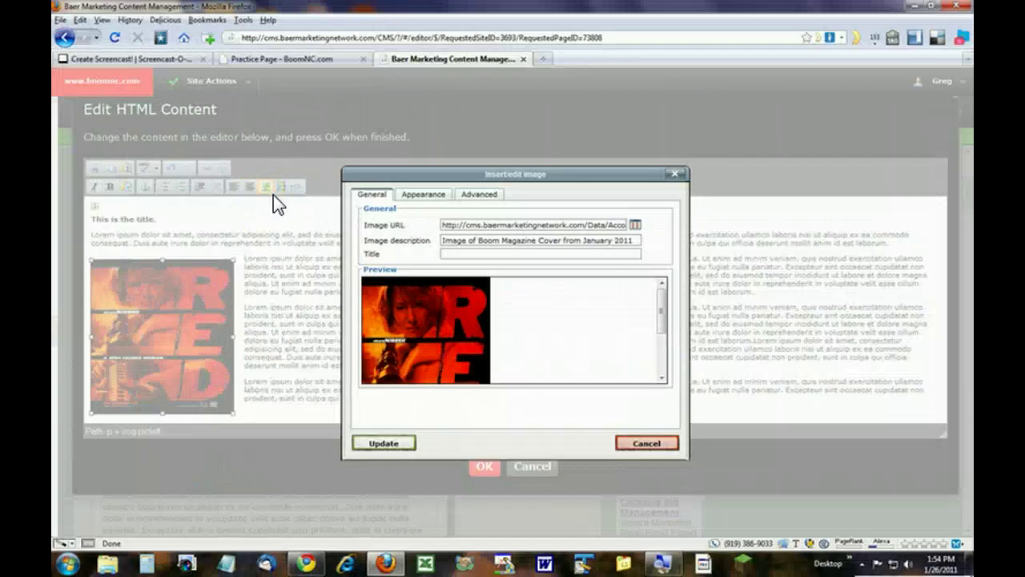
Set the poster's image URL by choosing red-movie-poster.jpg again from the image library
left_click(637, 291)
left_click(656, 206)
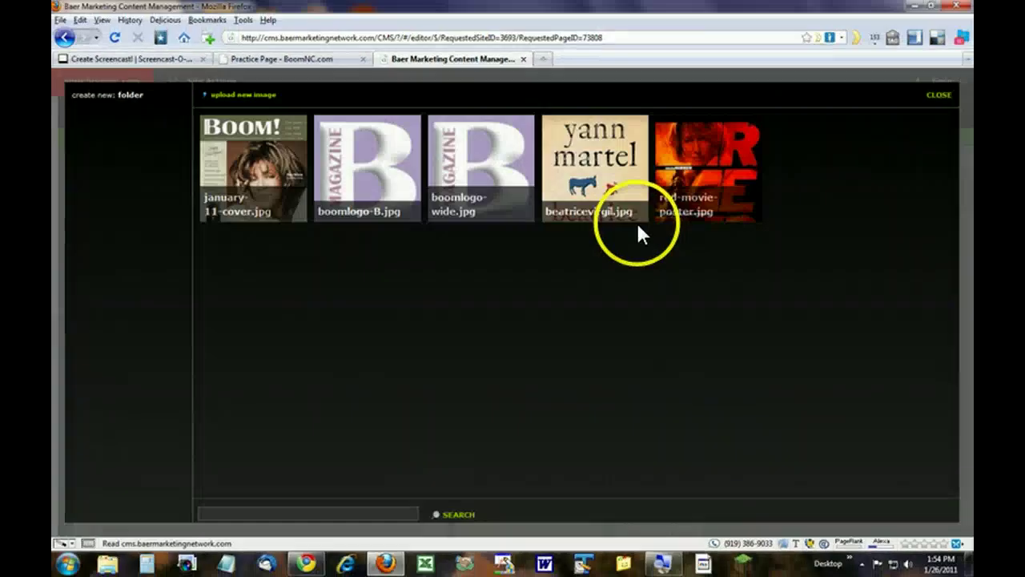
mouse_move(712, 192)
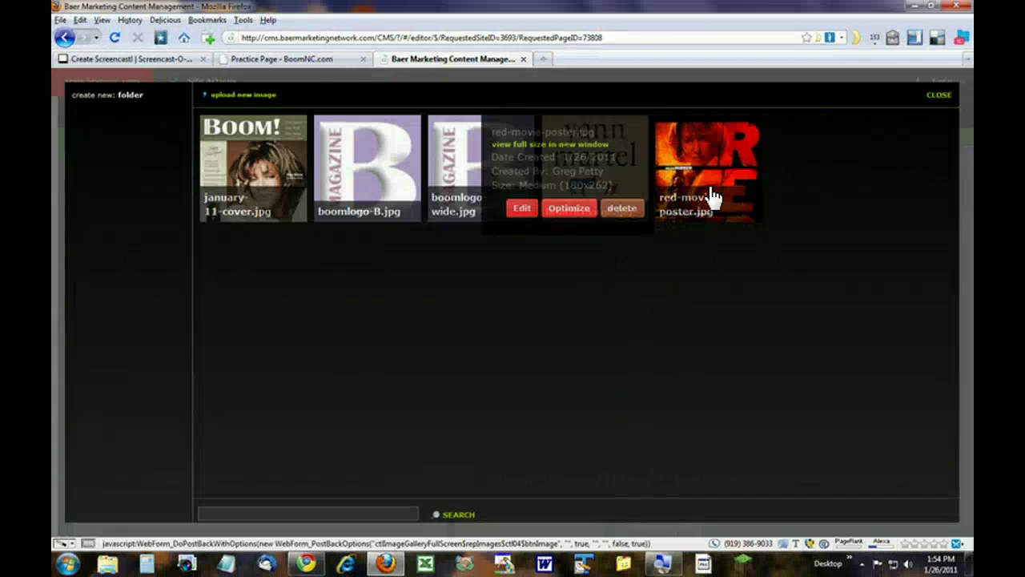
left_click(710, 195)
left_click(642, 199)
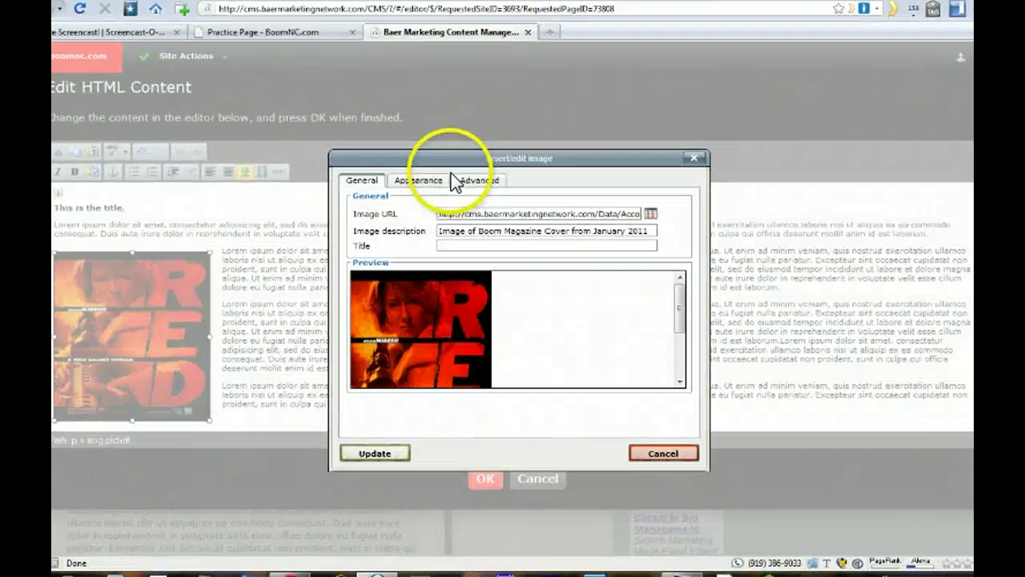
Set the poster's class to picleft, update the image, save the HTML content and check the article on the page
left_click(423, 193)
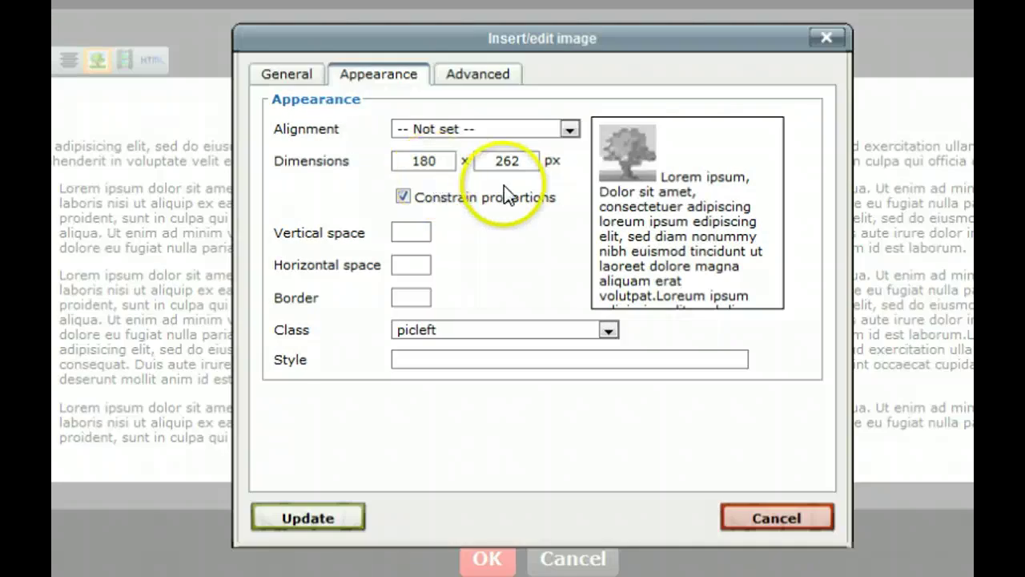
left_click(607, 330)
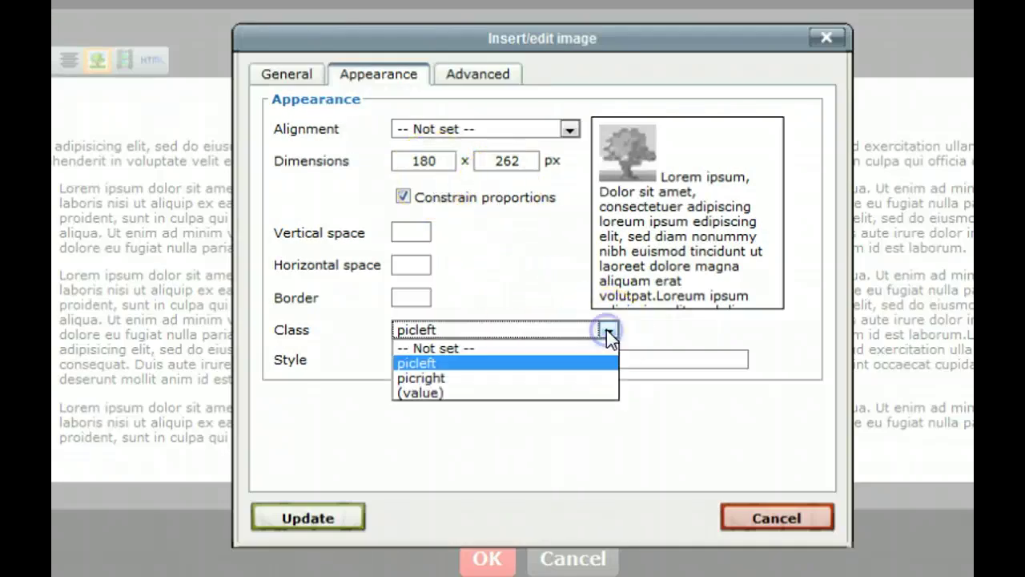
left_click(481, 362)
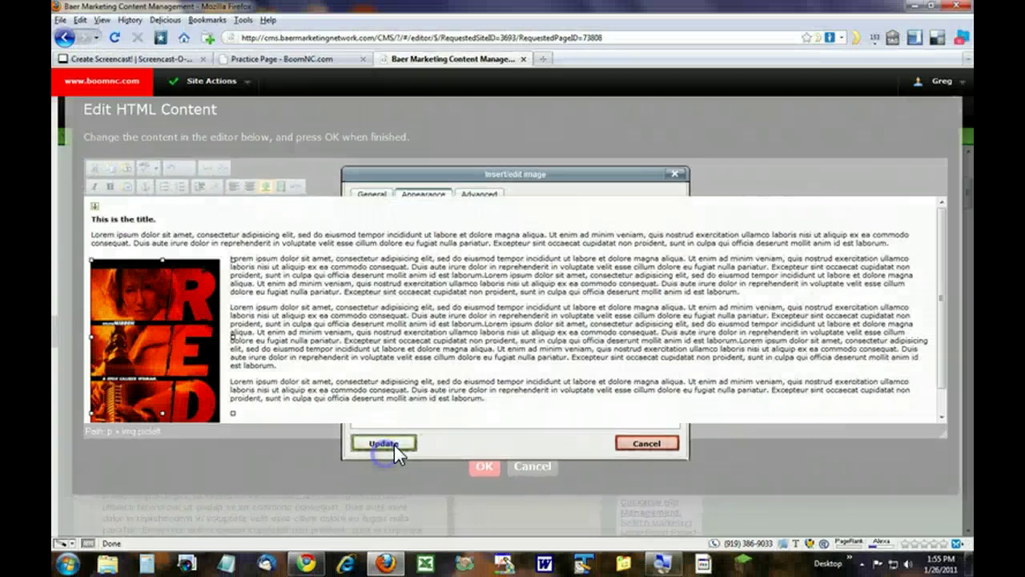
left_click(325, 511)
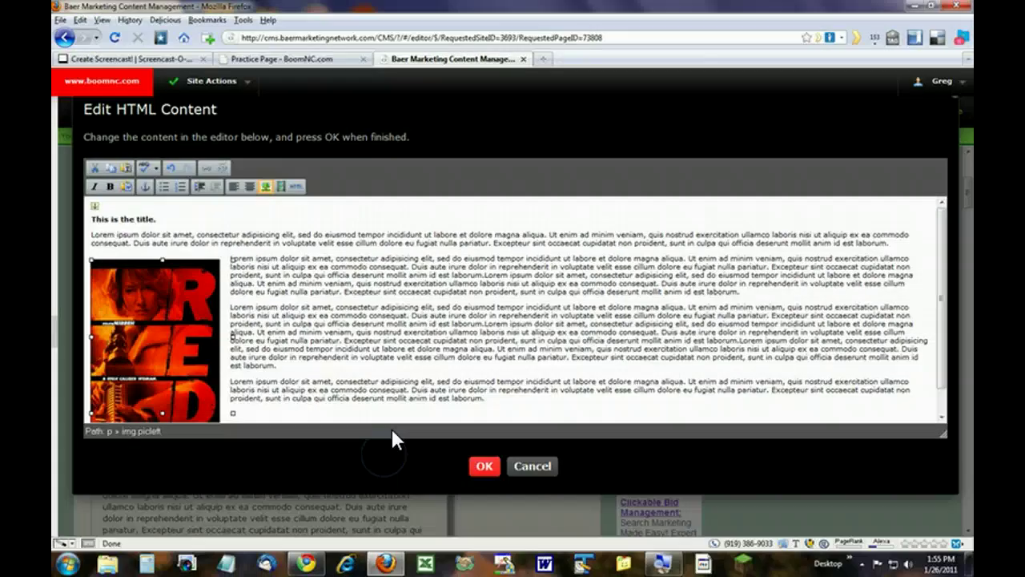
scroll(939, 381, "down", 1)
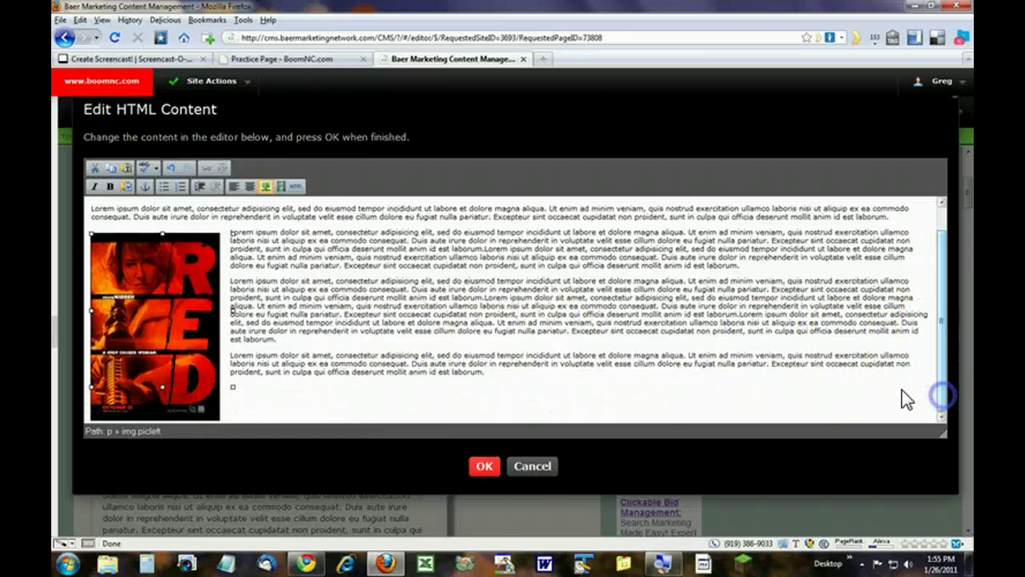
left_click(484, 468)
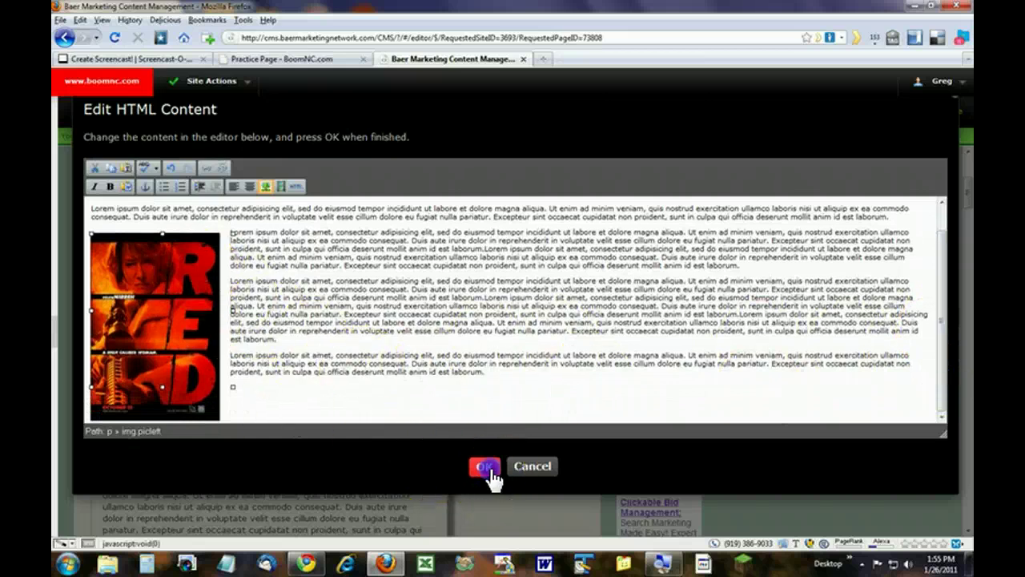
scroll(423, 384, "down", 2)
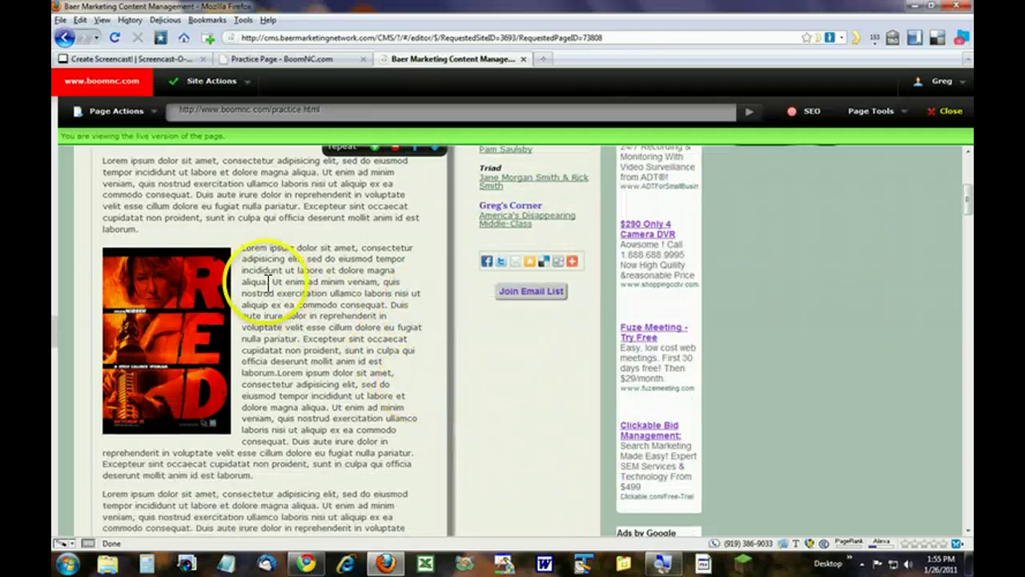
scroll(265, 288, "up", 2)
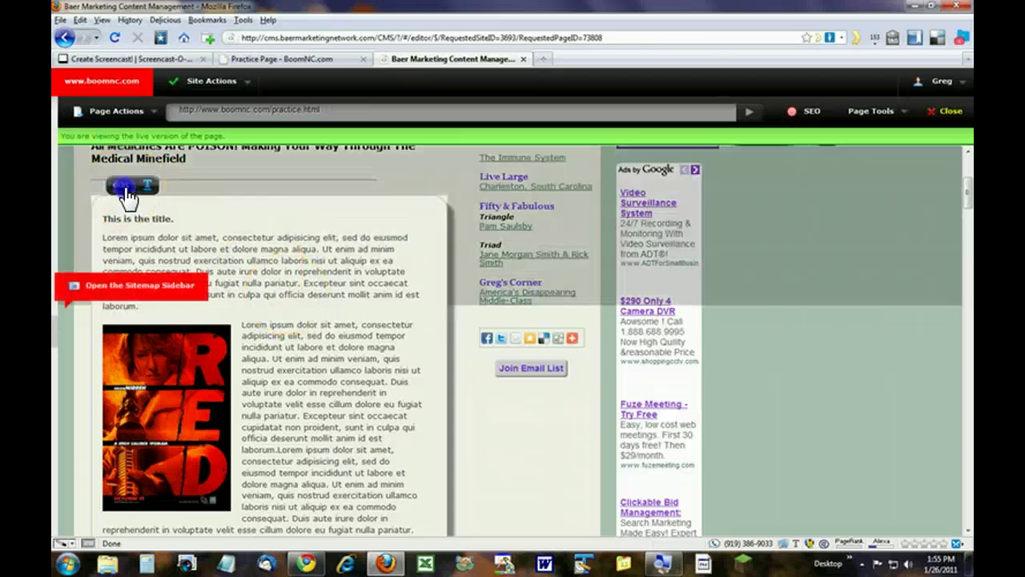
Open the article's HTML content for editing and set the RED poster's image URL to beatricevirgil.jpg from the image library
left_click(124, 185)
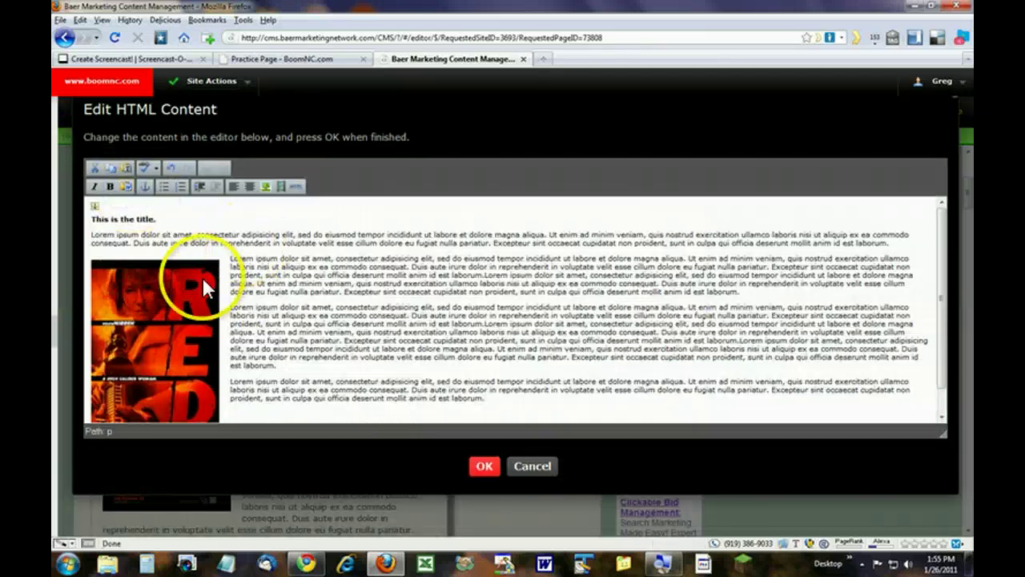
left_click(178, 312)
left_click(269, 187)
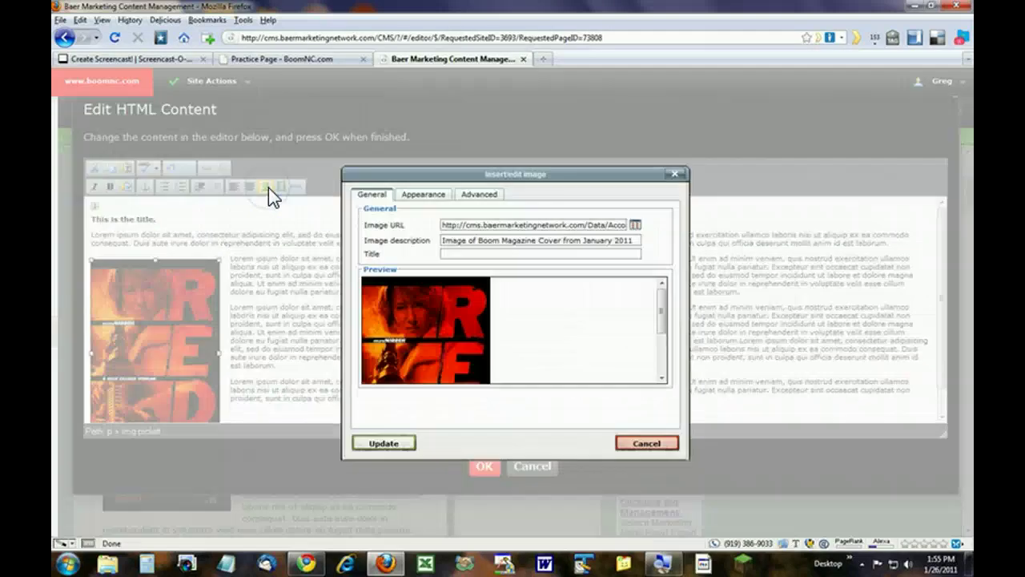
left_click(635, 225)
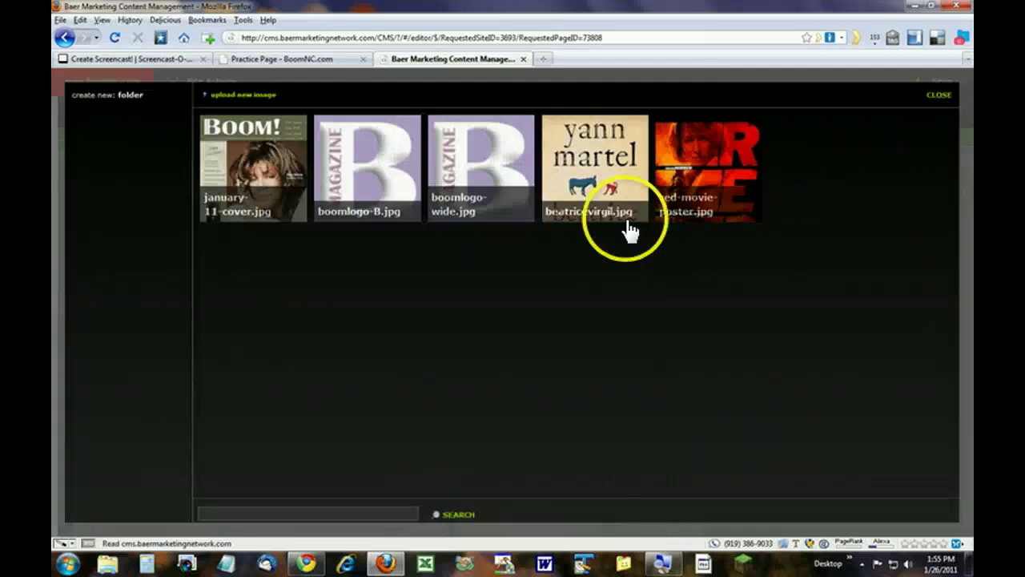
left_click(611, 183)
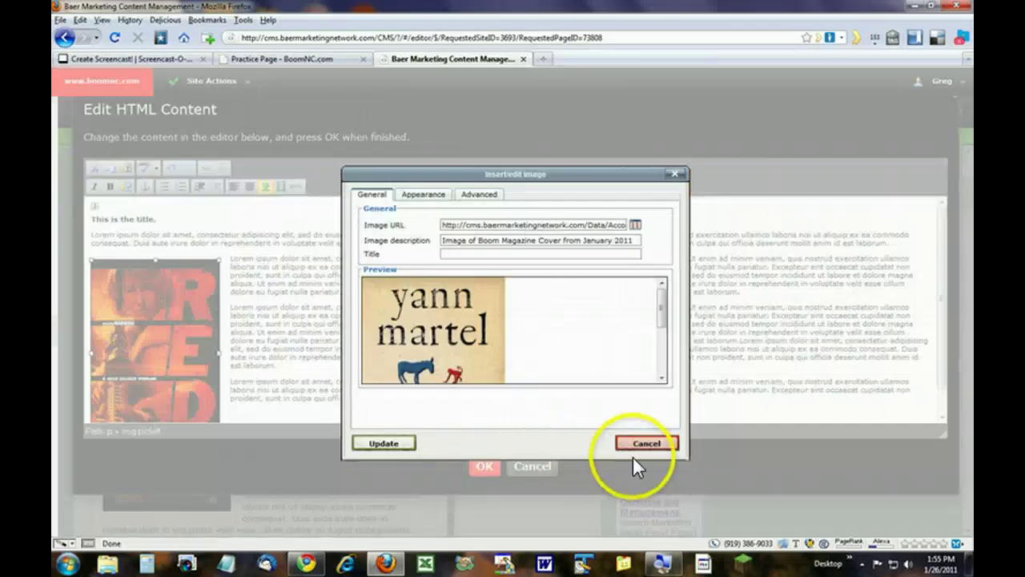
Check the replacement image's dimensions and class, update the image, and save the HTML content to the page
left_click(424, 195)
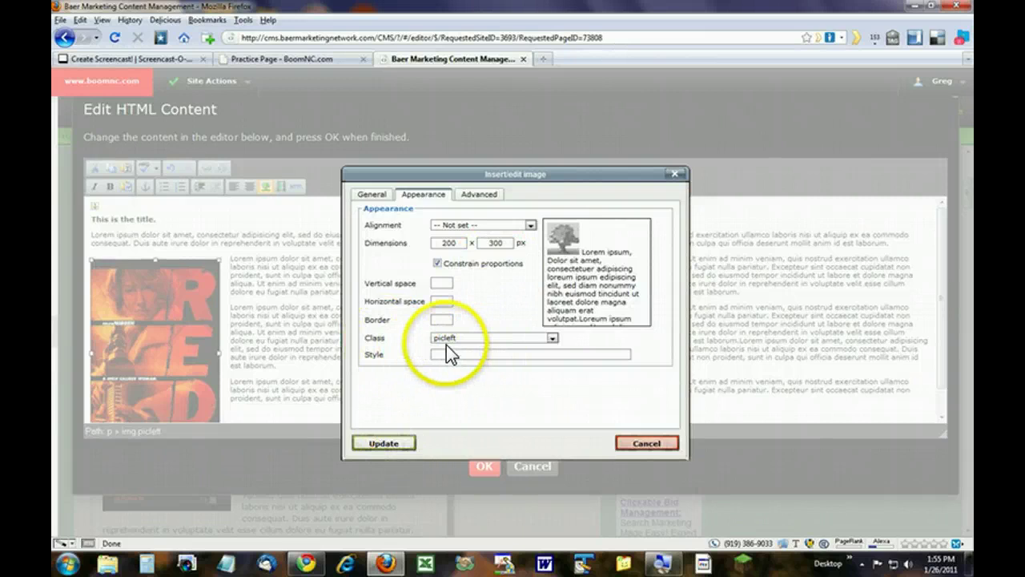
left_click(385, 443)
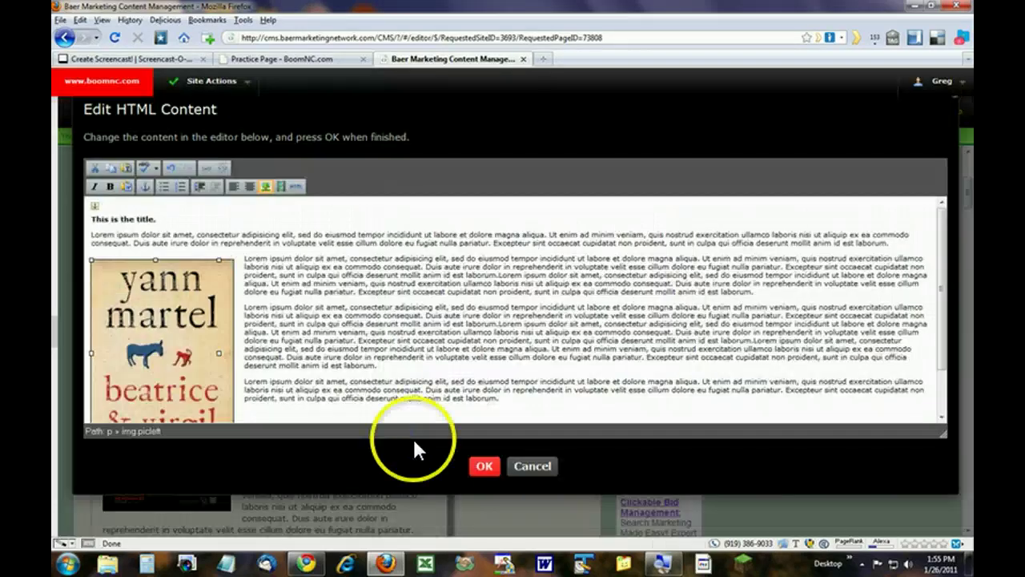
left_click(480, 467)
scroll(423, 394, "down", 3)
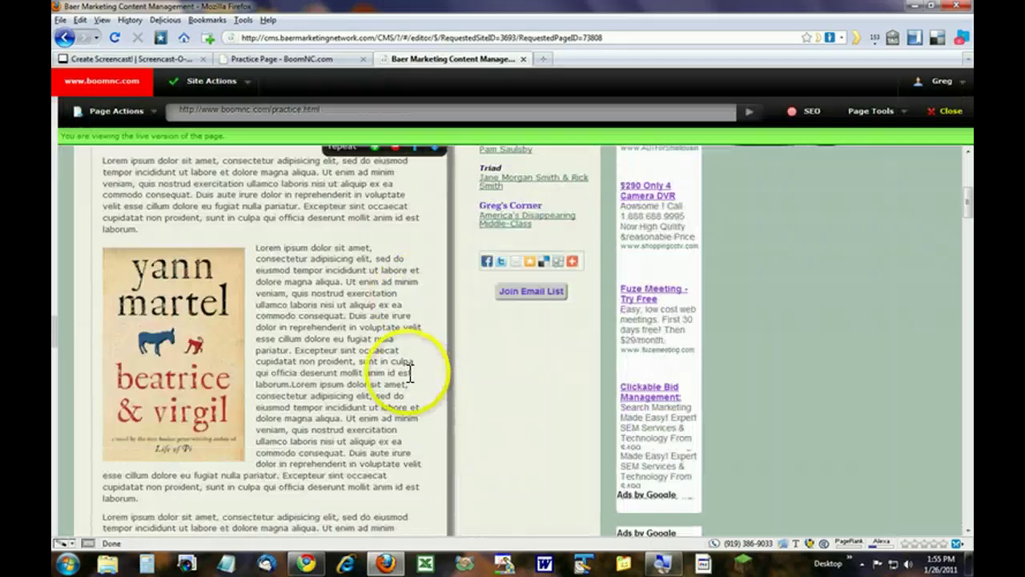